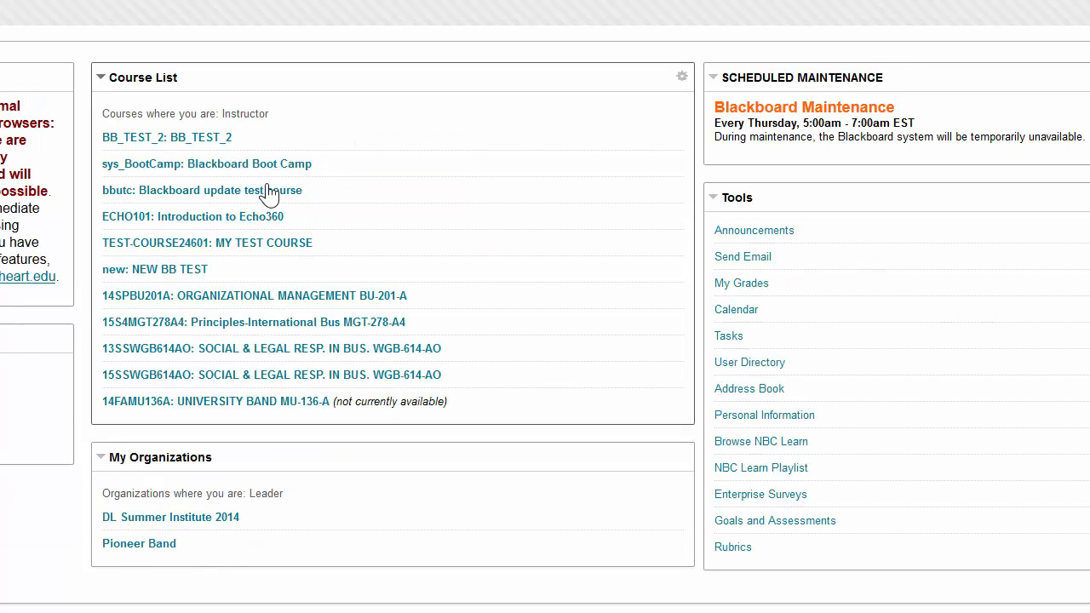
# - Open MY TEST COURSE and go to its Groups management page
pyautogui.click(260, 232)
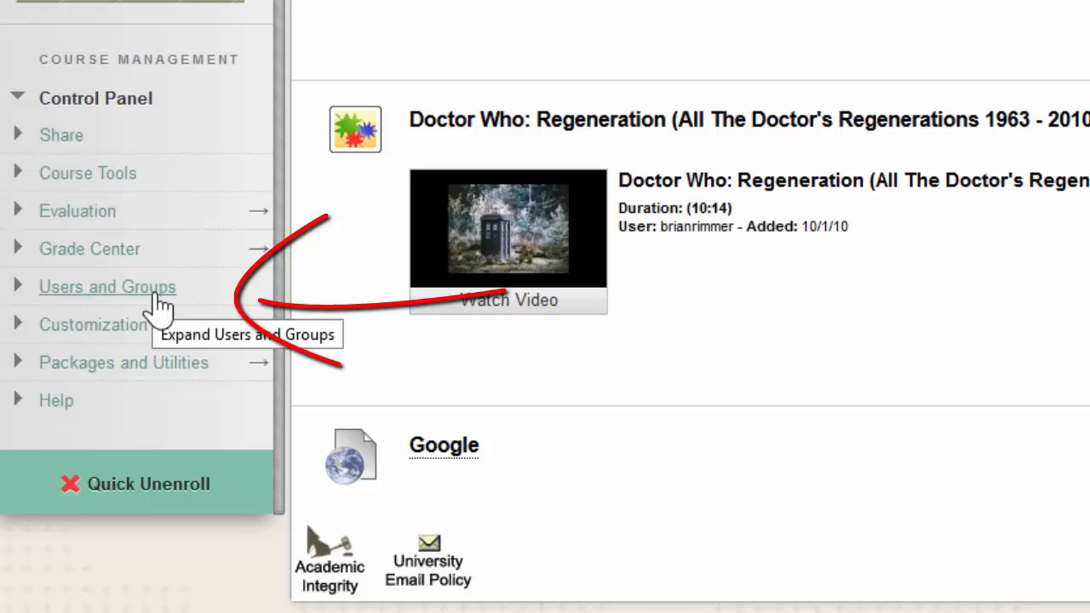
pyautogui.click(157, 297)
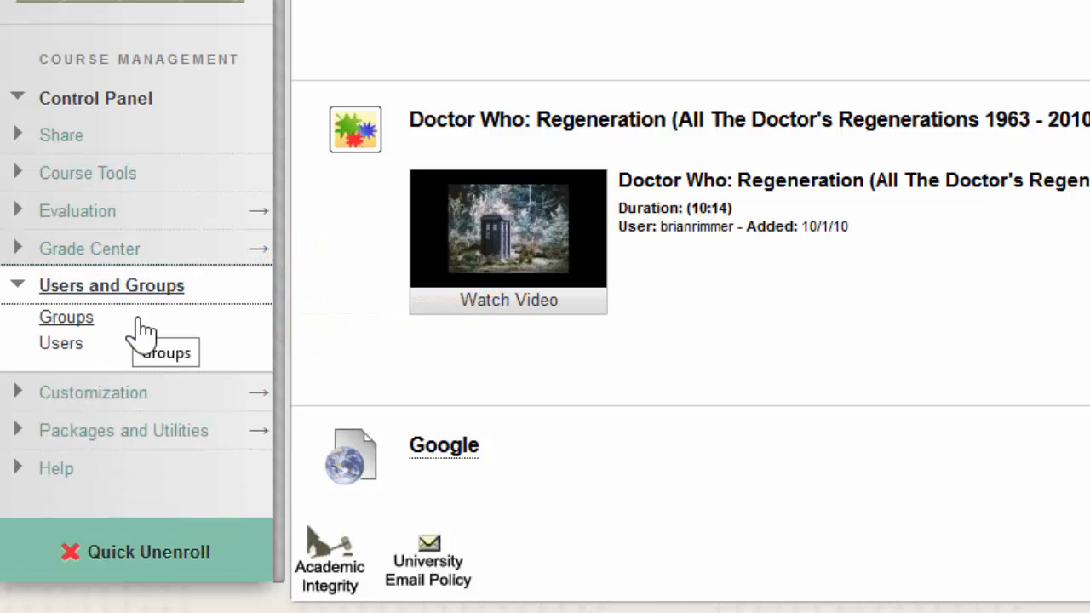
pyautogui.click(140, 323)
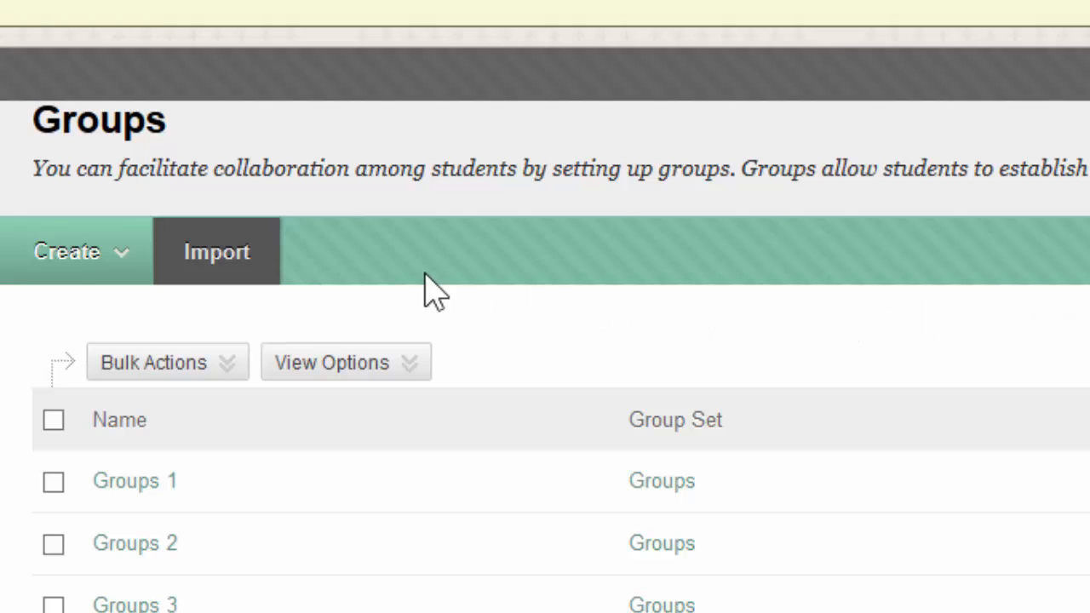
# - Start a new random-enroll group set and name it "Video set"
pyautogui.click(101, 281)
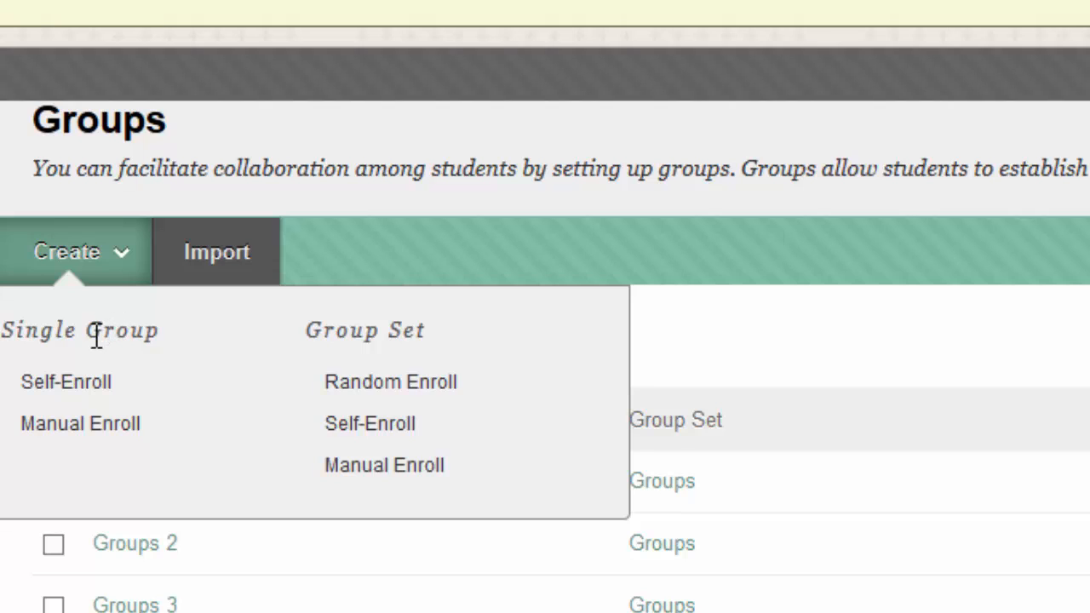
pyautogui.click(138, 274)
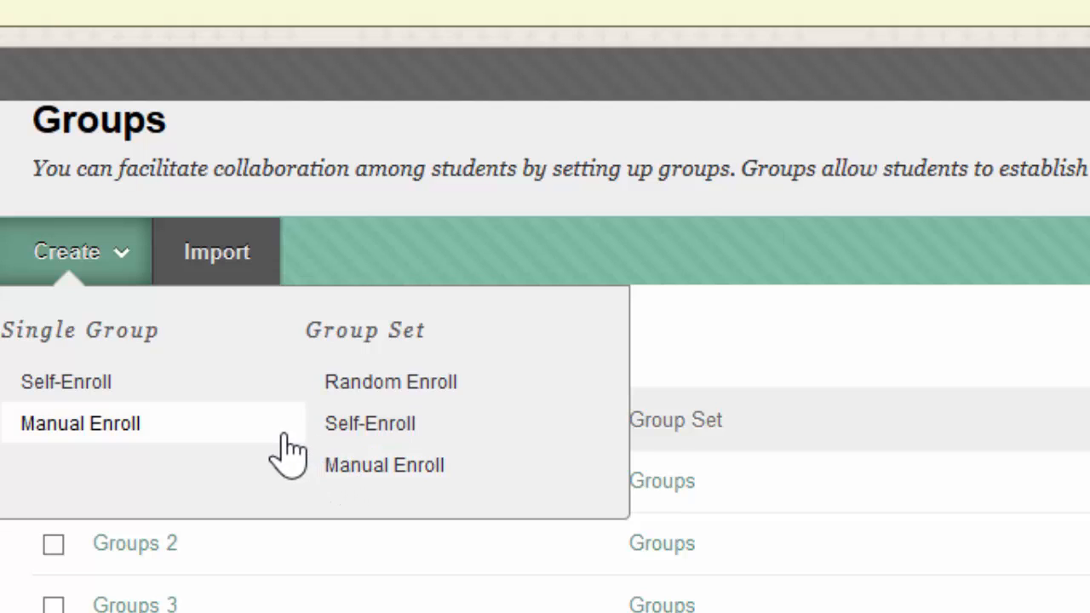
pyautogui.click(356, 383)
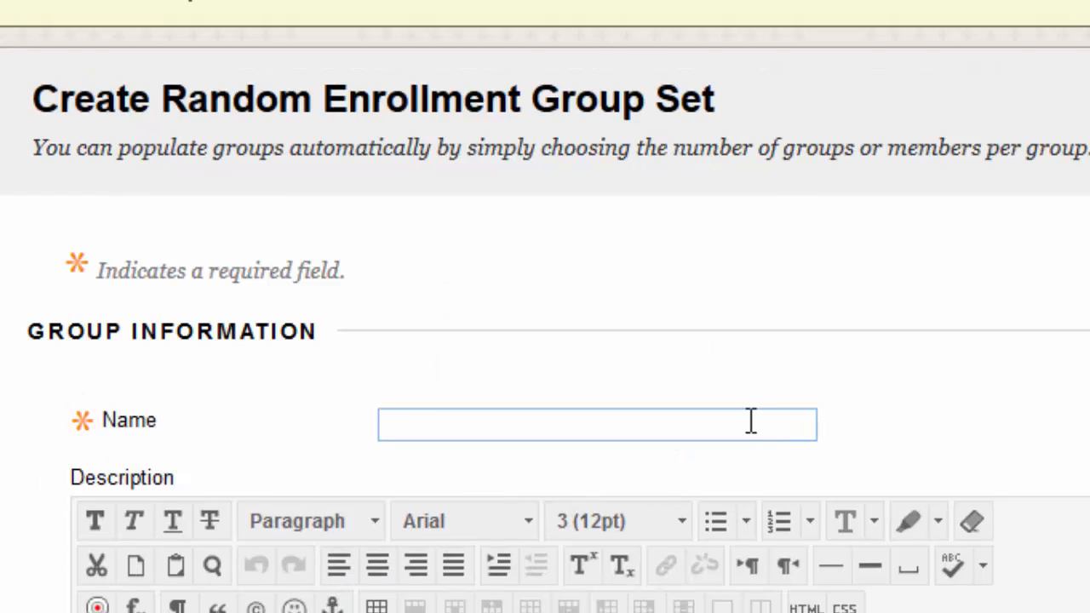
pyautogui.write('Videeo')
pyautogui.press('BackSpace')
pyautogui.press('BackSpace')
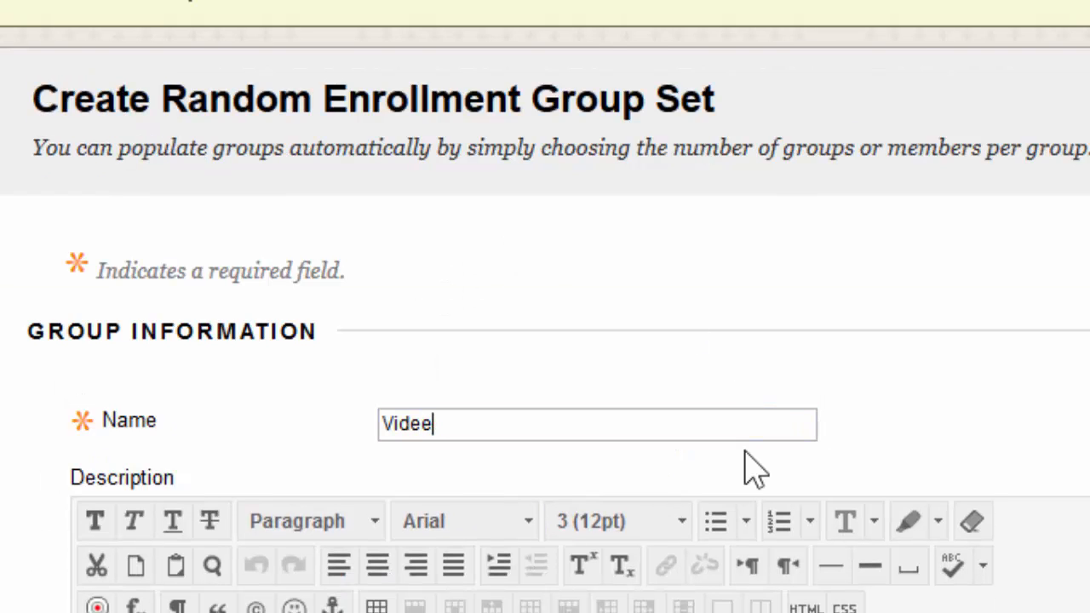
pyautogui.write('o seet')
pyautogui.press('BackSpace')
pyautogui.press('BackSpace')
pyautogui.write('t')
# - Disable Blogs, Collaboration, Journals, Campus Pack Blog, Campus Pack Podcast and Campus Pack Wiki for the group set
pyautogui.scroll(-1, 779, 588)
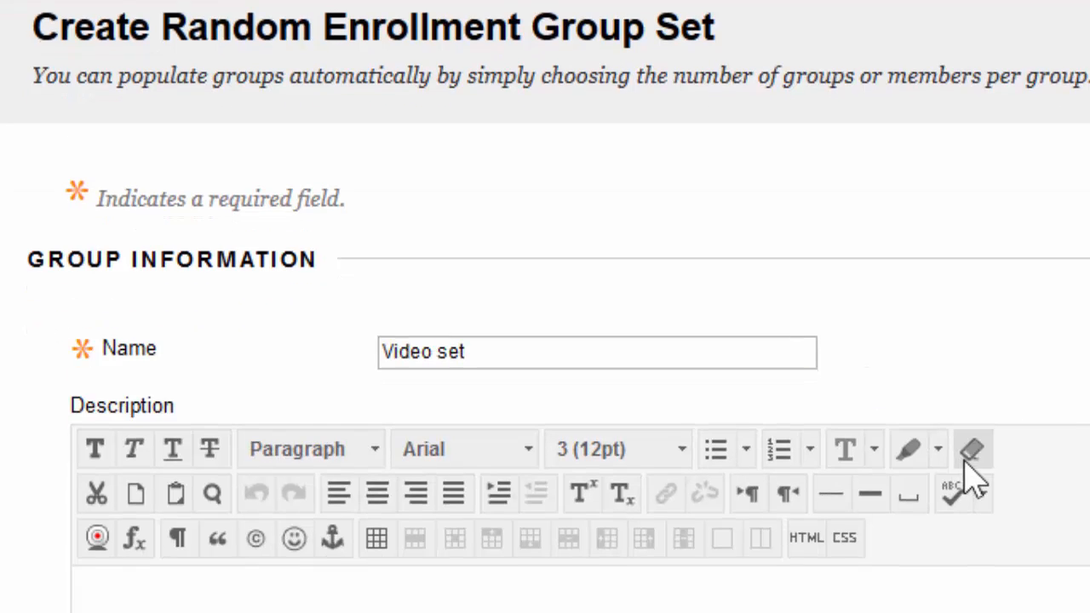
pyautogui.scroll(-4, 514, 443)
pyautogui.click(517, 444)
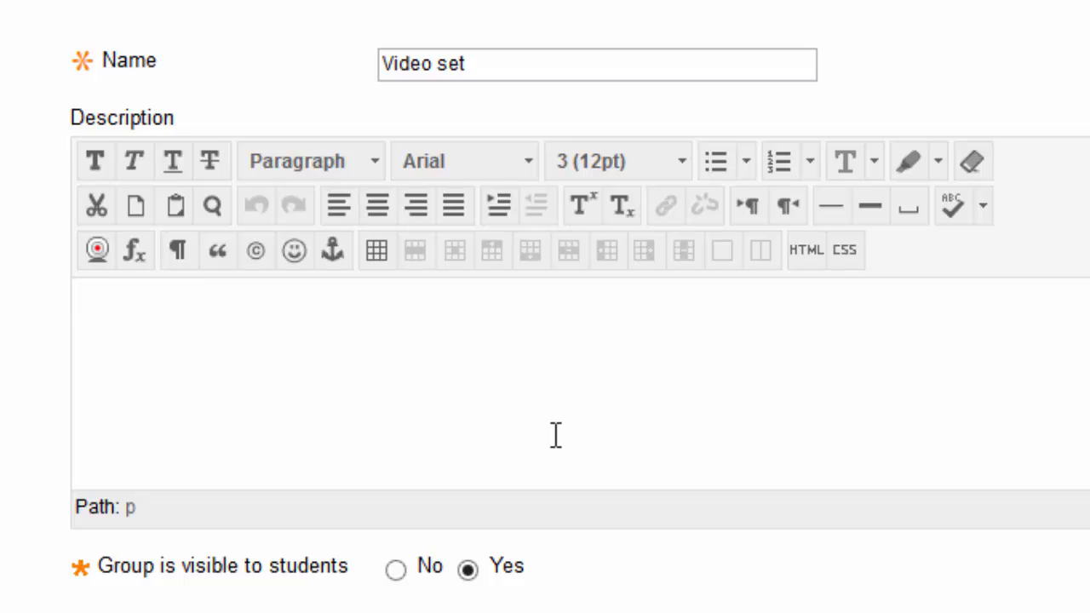
pyautogui.scroll(-1, 578, 596)
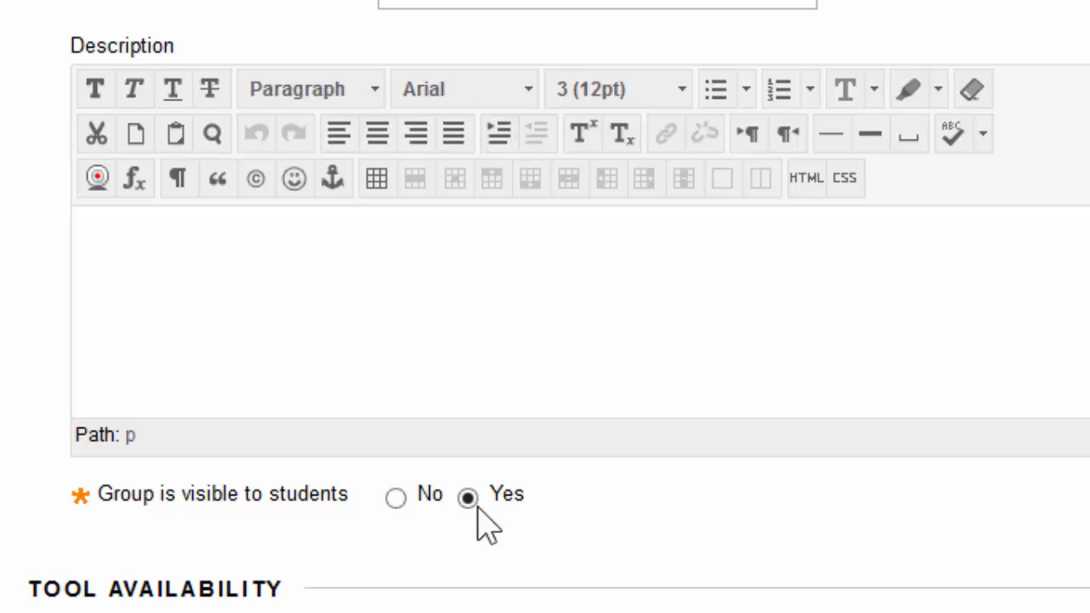
pyautogui.scroll(-6, 501, 594)
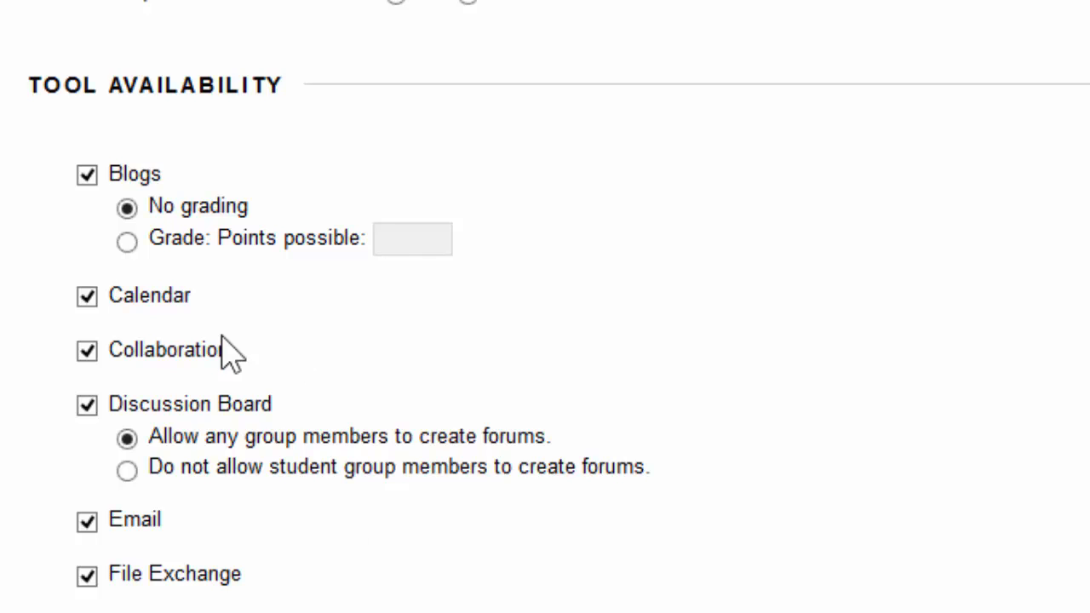
pyautogui.click(86, 176)
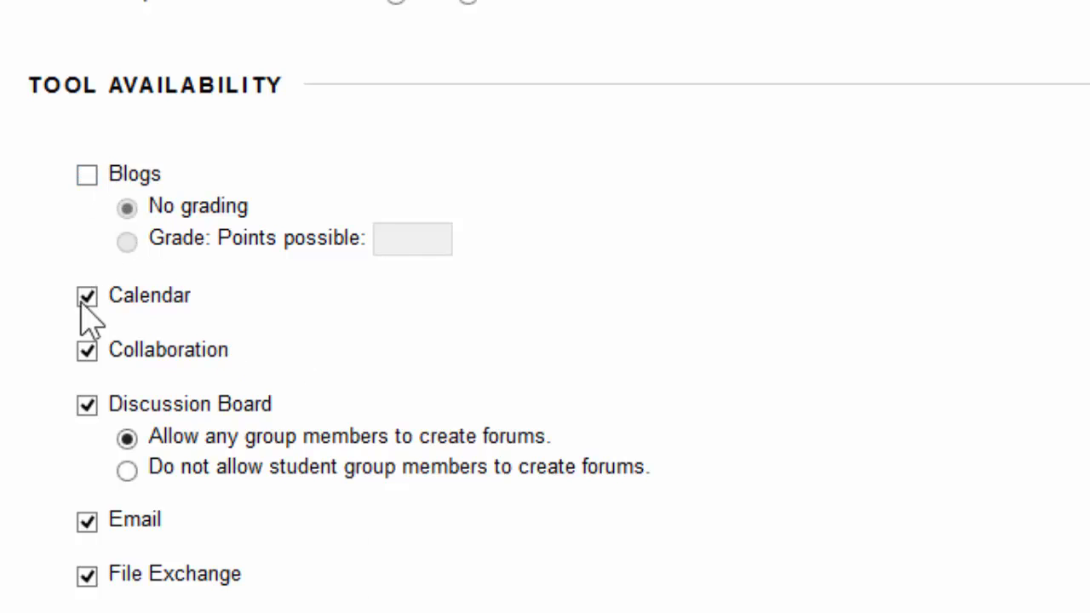
pyautogui.click(85, 353)
pyautogui.scroll(-3, 138, 588)
pyautogui.scroll(-3, 137, 407)
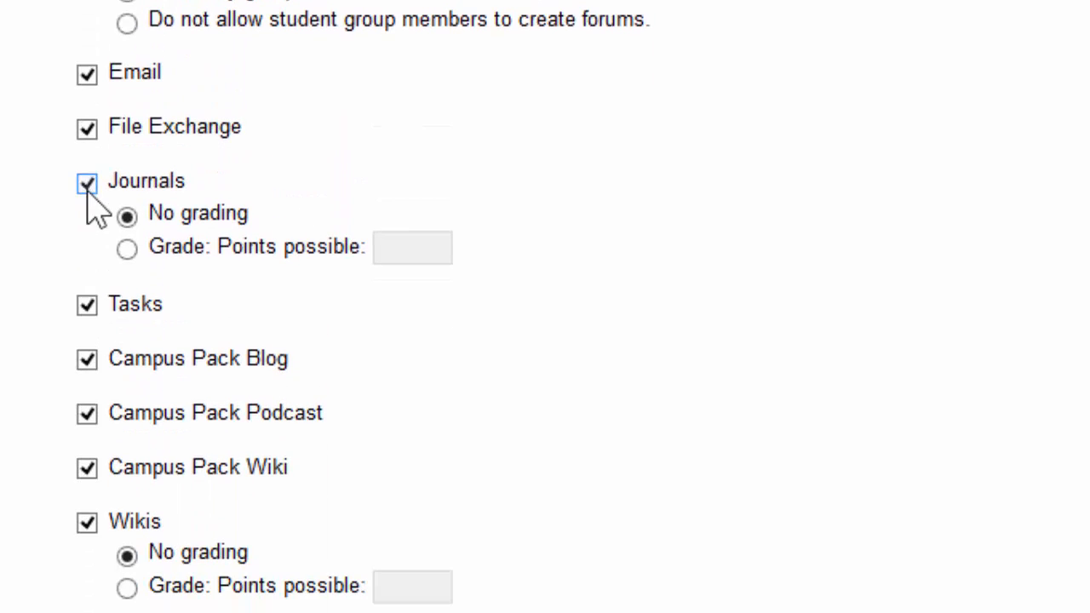
pyautogui.click(87, 184)
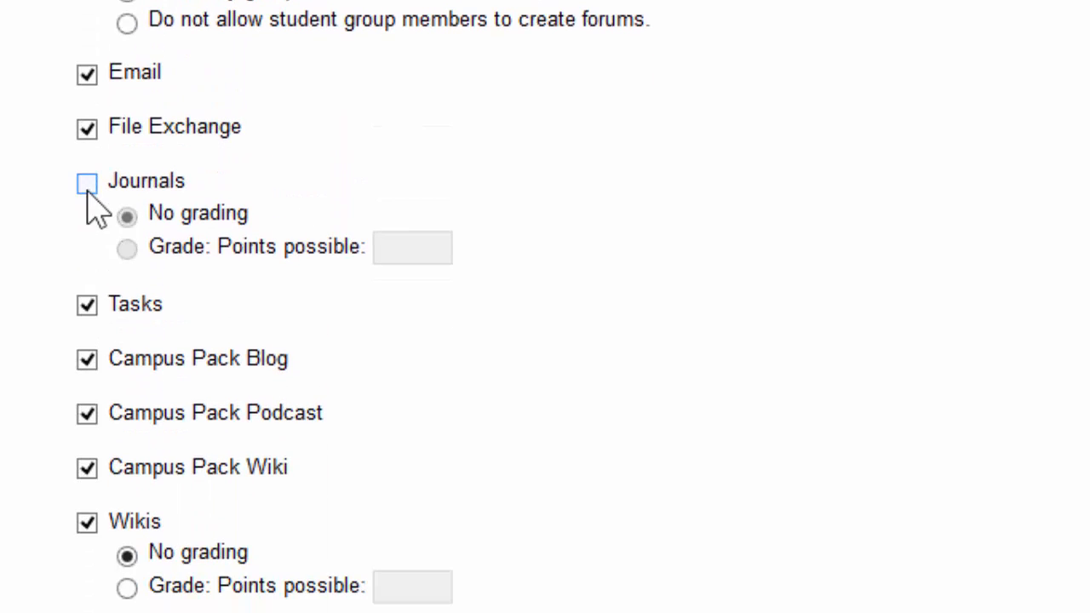
pyautogui.click(85, 363)
pyautogui.click(85, 414)
pyautogui.click(86, 470)
# - Enter 3 students per group, switch the membership option to 4 groups instead, and submit the group set
pyautogui.scroll(-10, 872, 210)
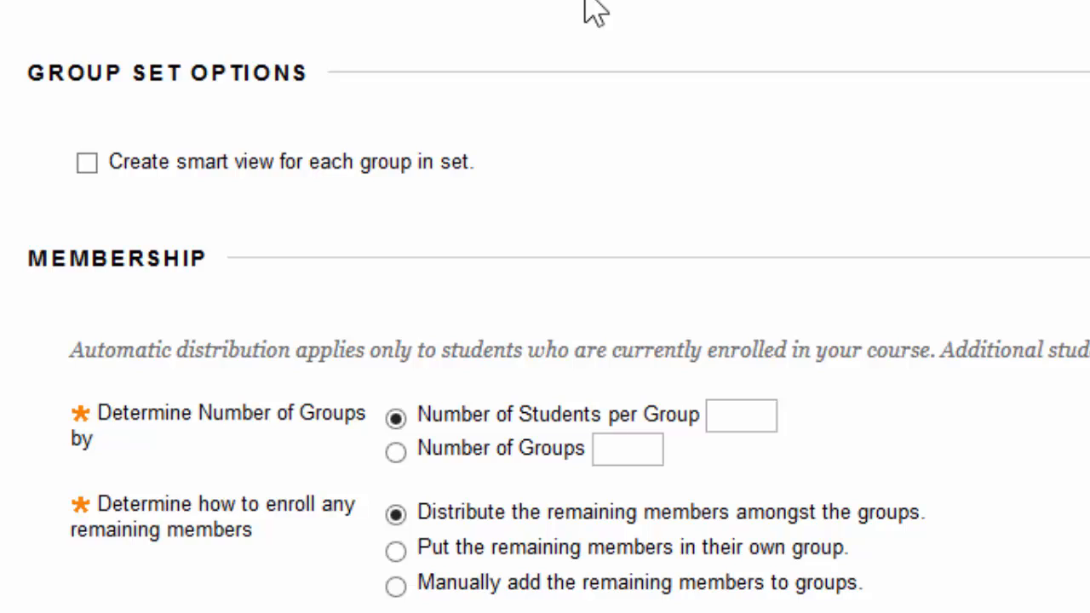
pyautogui.scroll(-1, 931, 178)
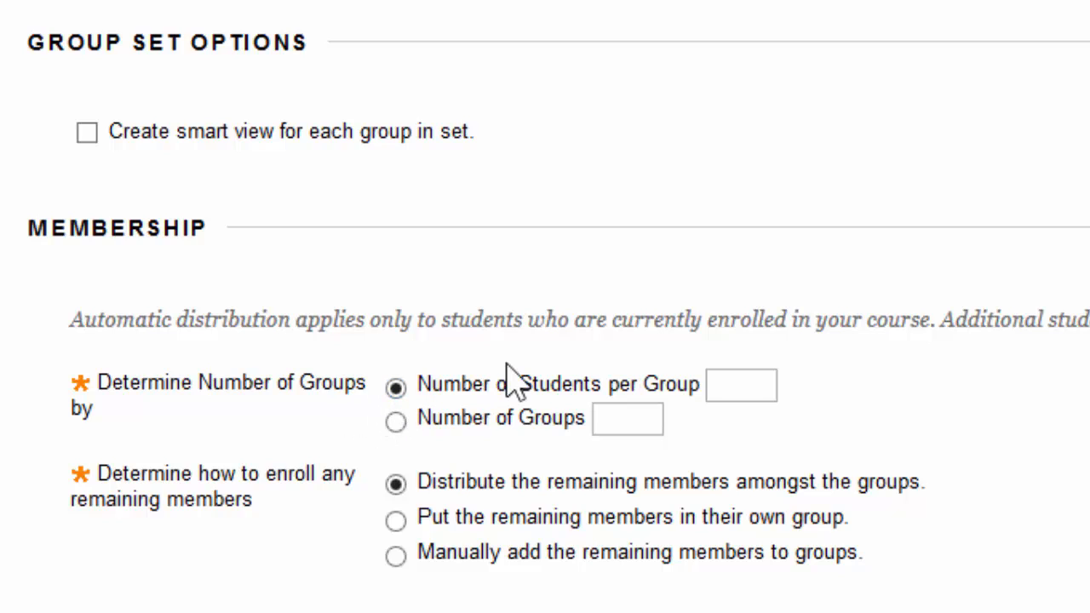
pyautogui.click(759, 379)
pyautogui.write('3')
pyautogui.click(395, 421)
pyautogui.click(656, 428)
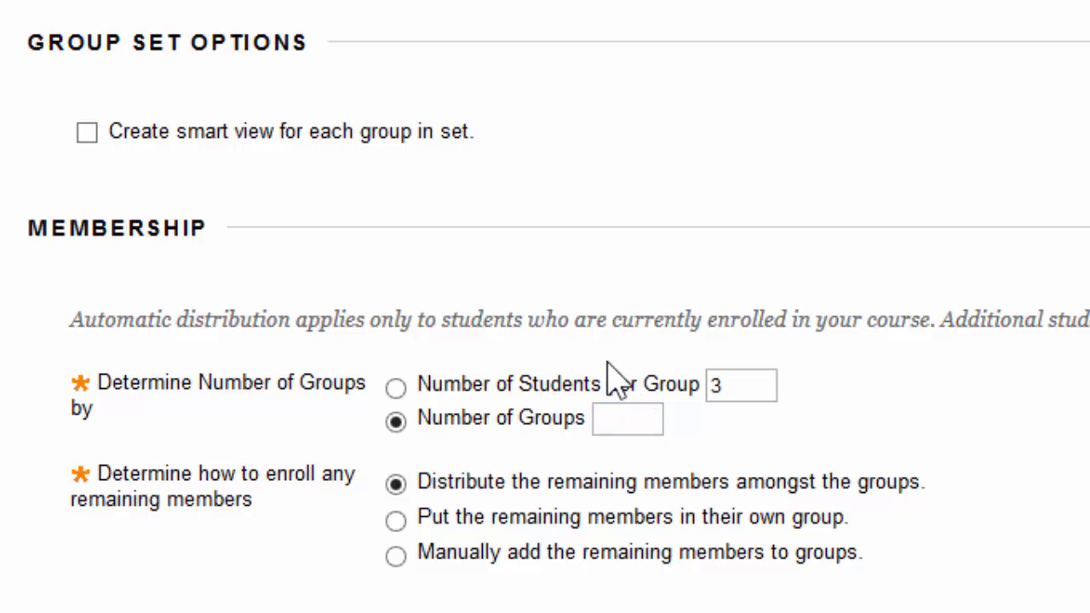
pyautogui.write('4')
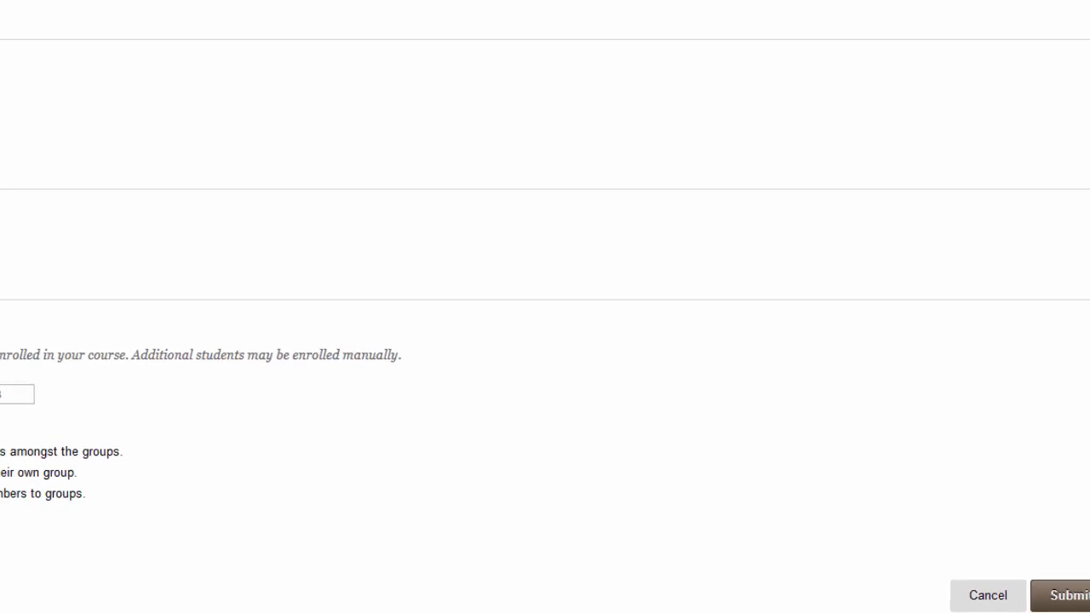
pyautogui.click(1069, 594)
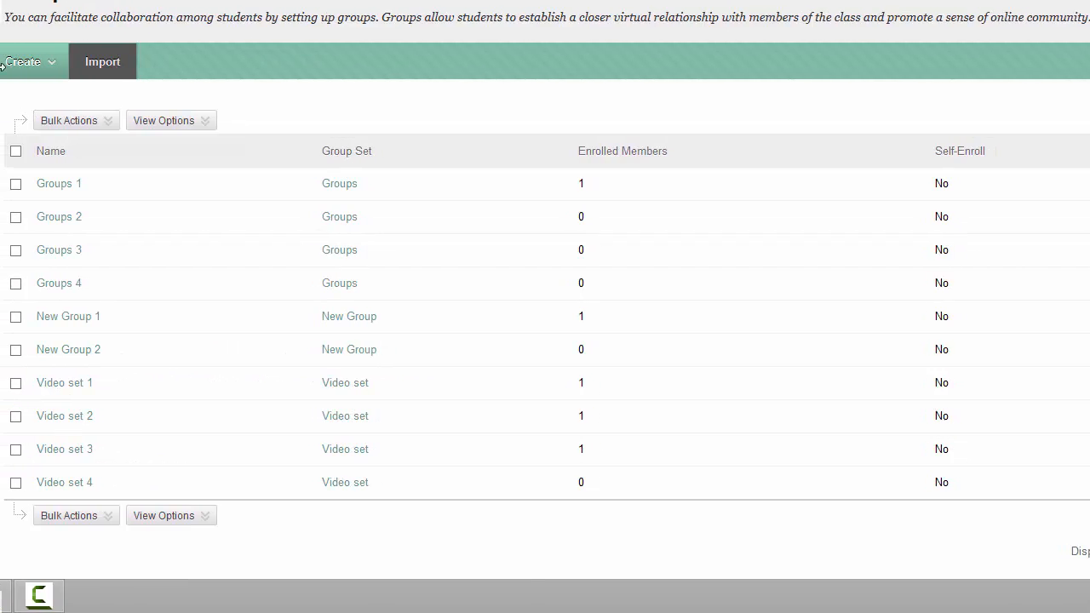
pyautogui.click(141, 515)
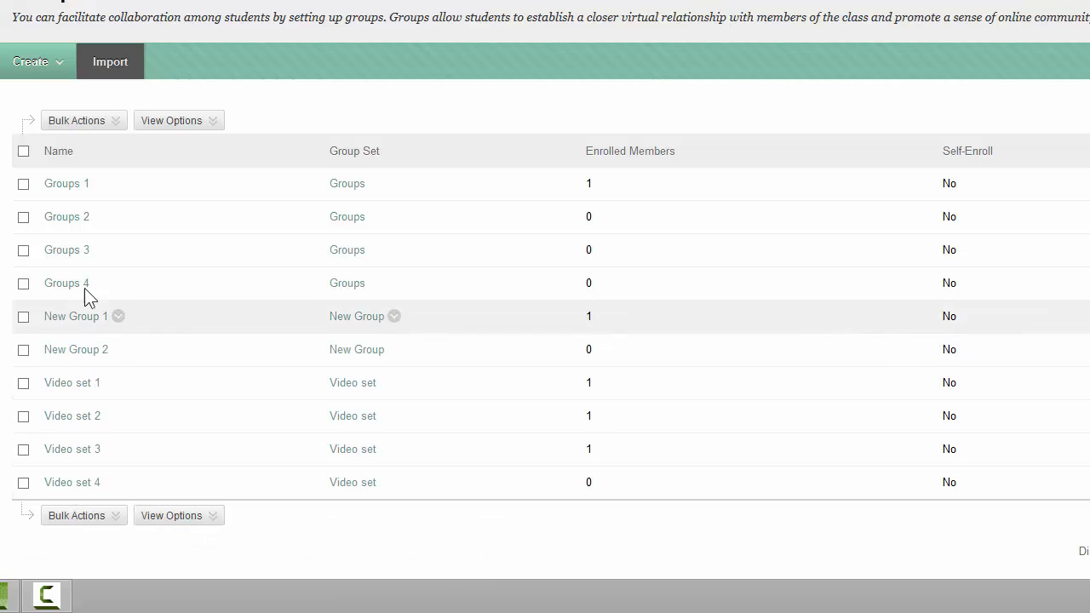
# - Start a new single manual-enroll group and name it "Extra credit project"
pyautogui.click(55, 66)
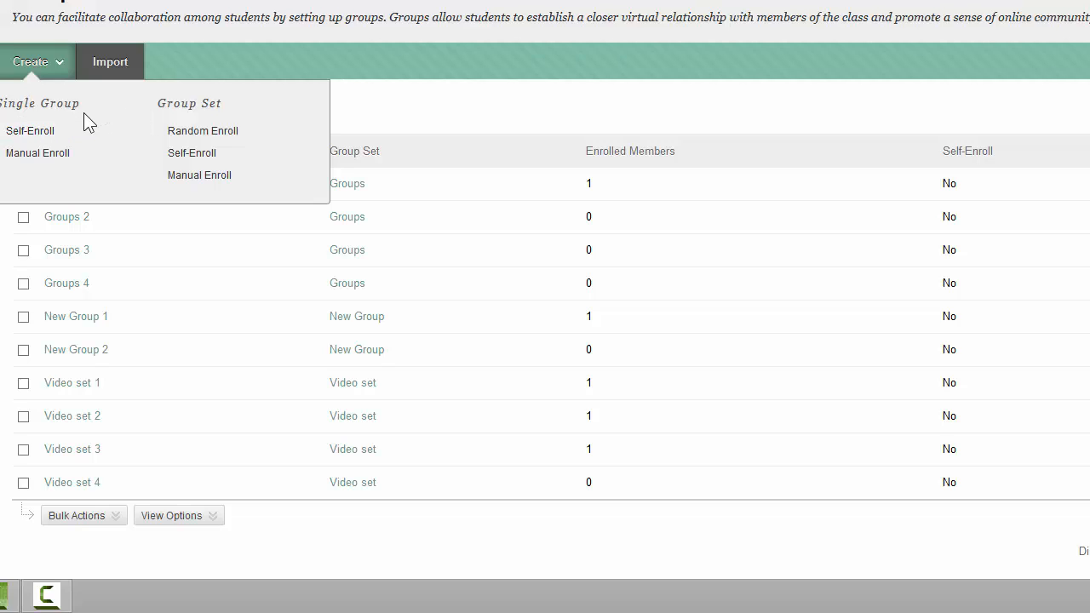
pyautogui.click(83, 158)
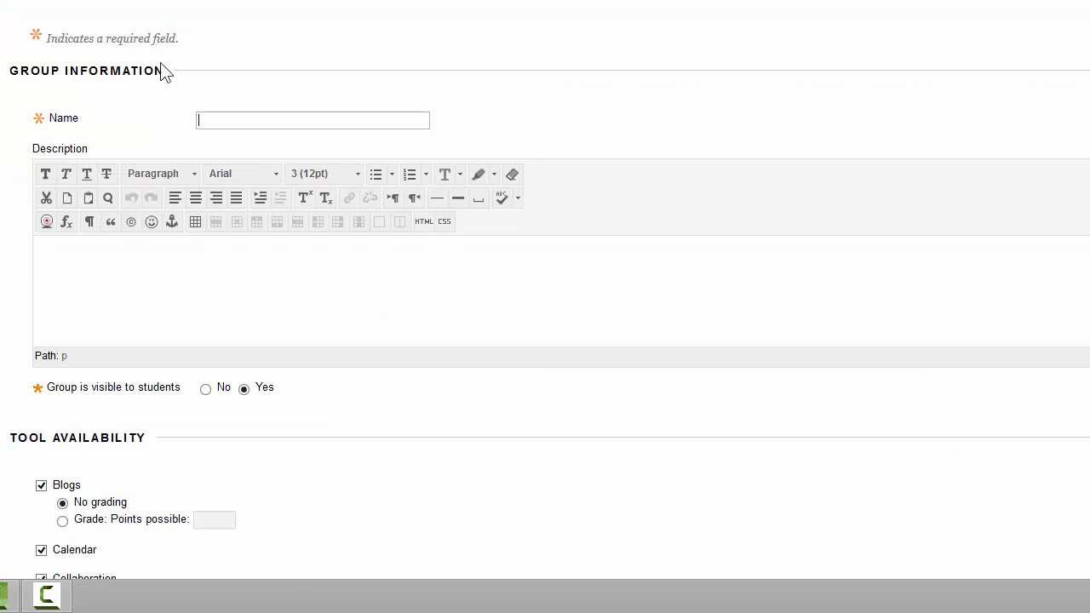
pyautogui.click(230, 123)
pyautogui.click(231, 123)
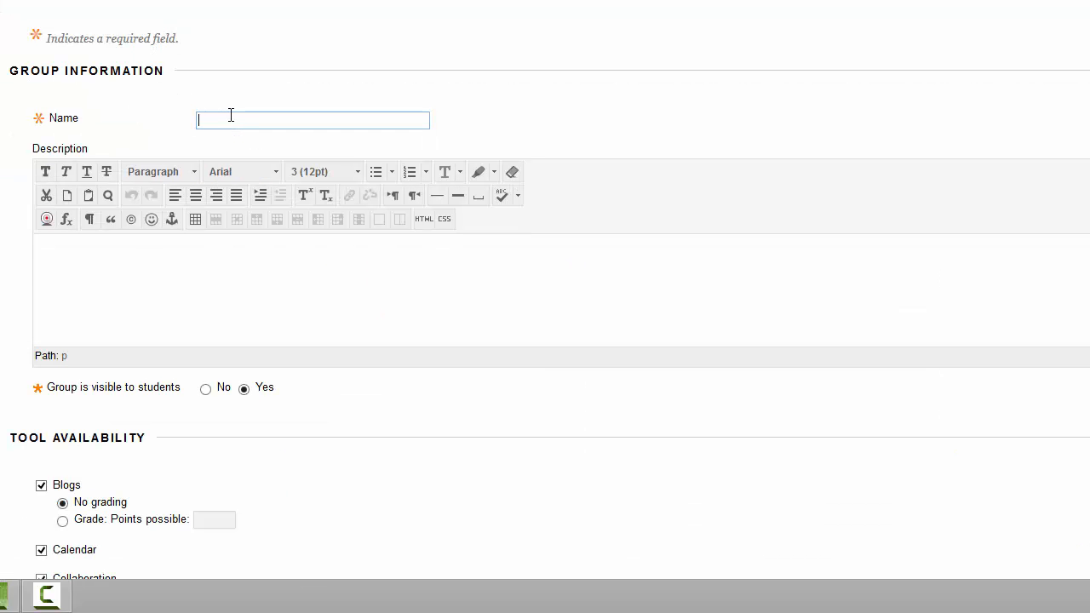
pyautogui.write('Extra credit project')
# - Add the first two listed students as members of the new group and submit it
pyautogui.scroll(-2, 370, 85)
pyautogui.scroll(-2, 311, 426)
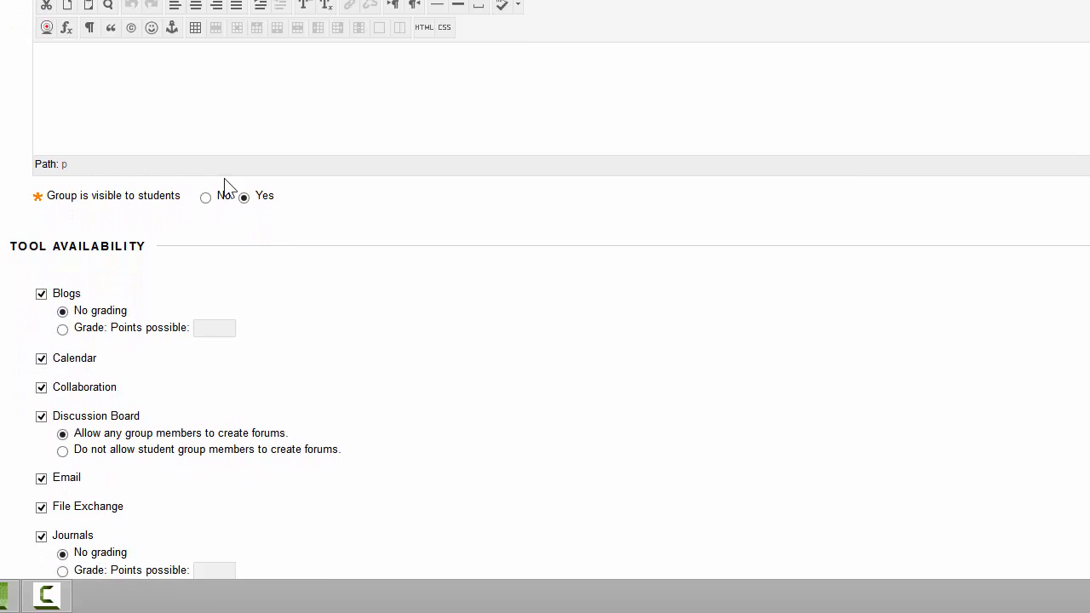
pyautogui.scroll(-3, 208, 230)
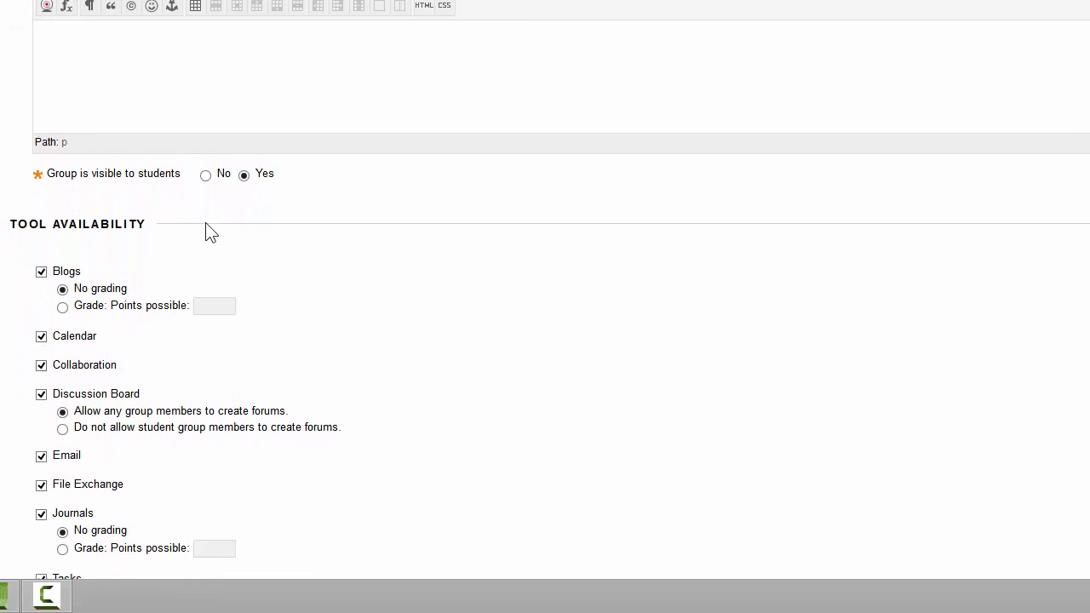
pyautogui.scroll(-7, 195, 237)
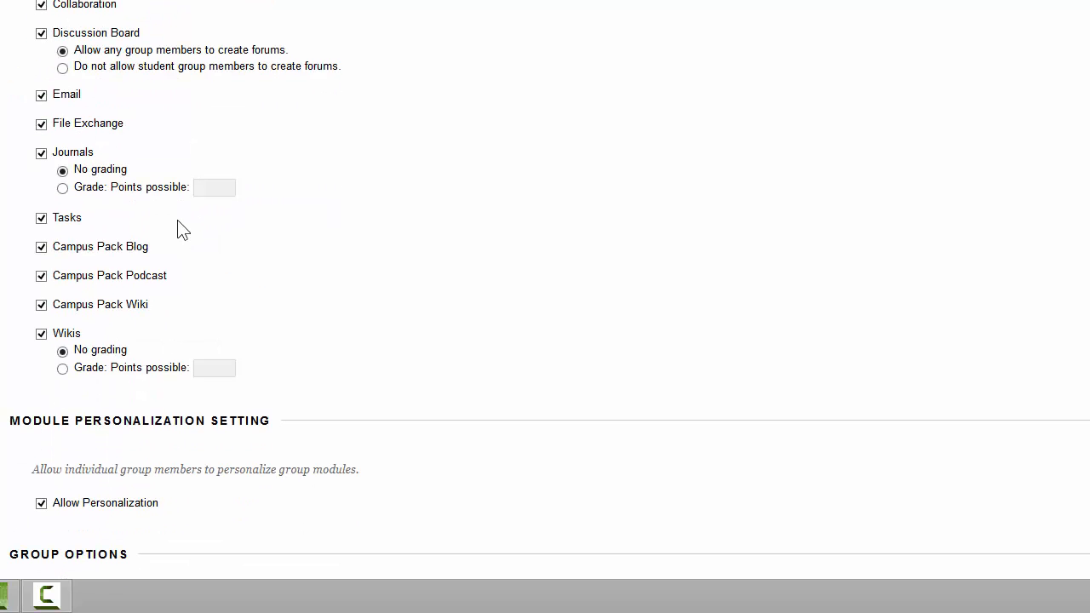
pyautogui.scroll(-3, 179, 224)
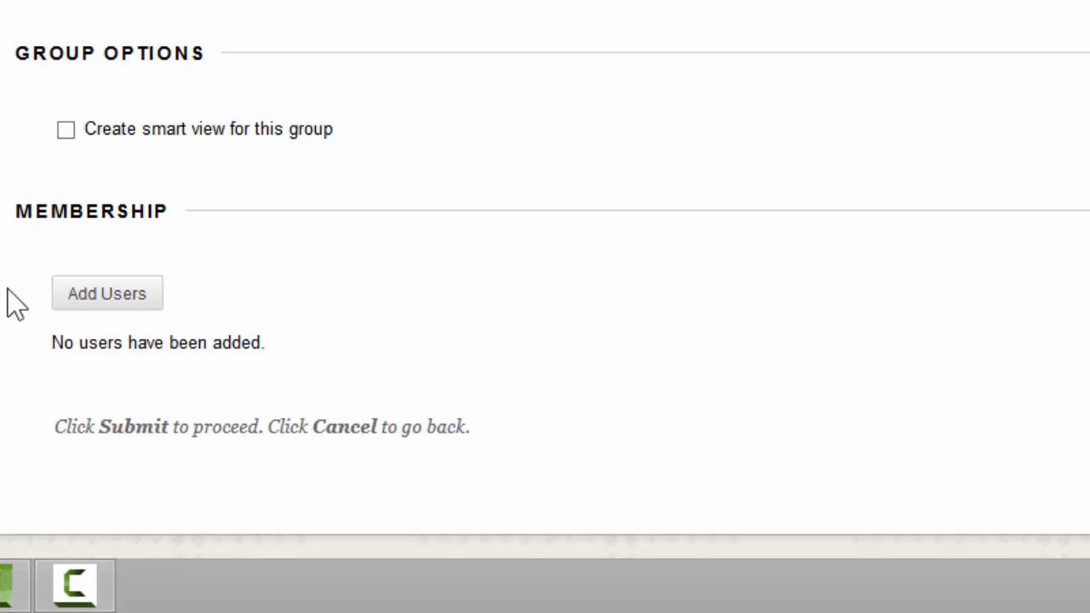
pyautogui.click(93, 298)
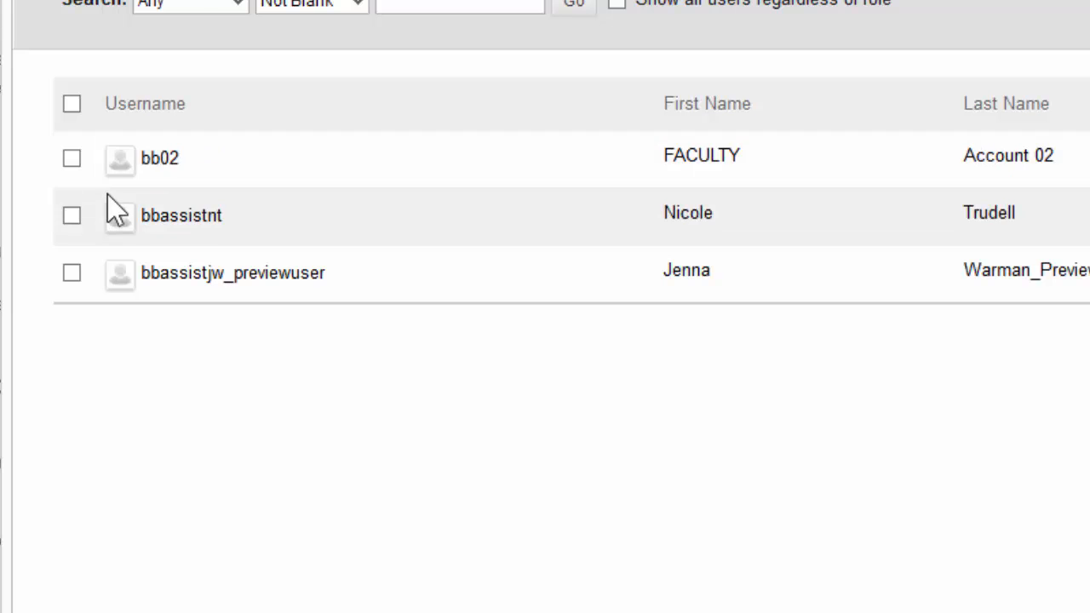
pyautogui.click(68, 162)
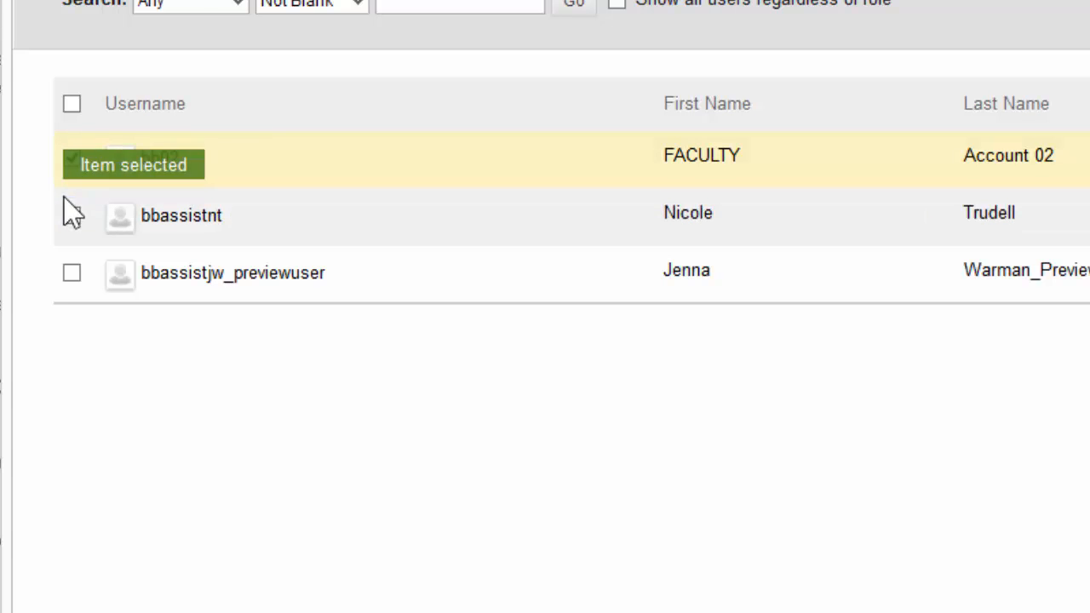
pyautogui.click(71, 218)
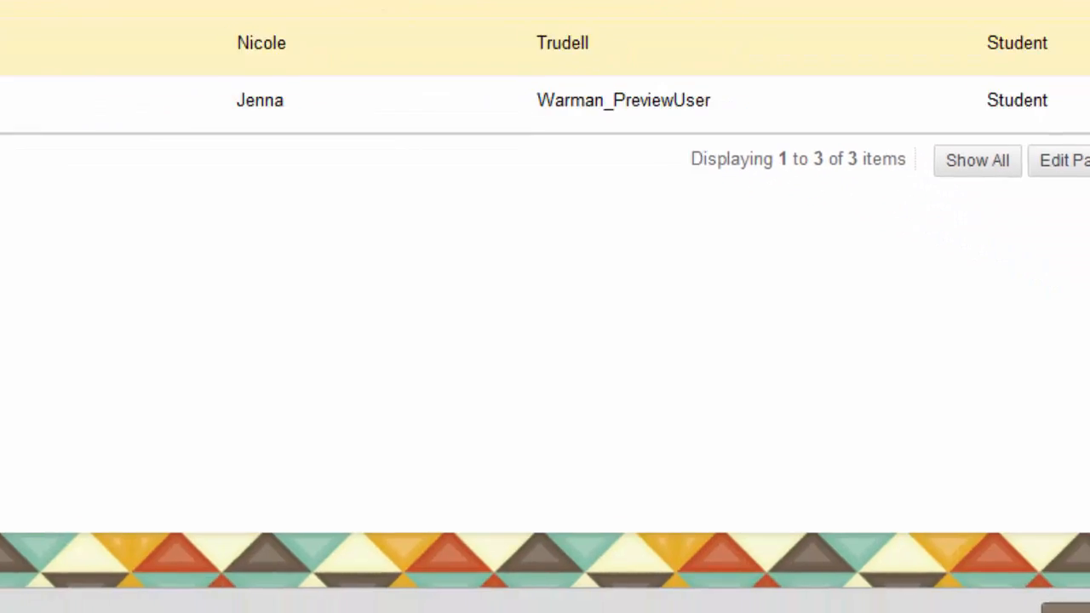
pyautogui.click(971, 569)
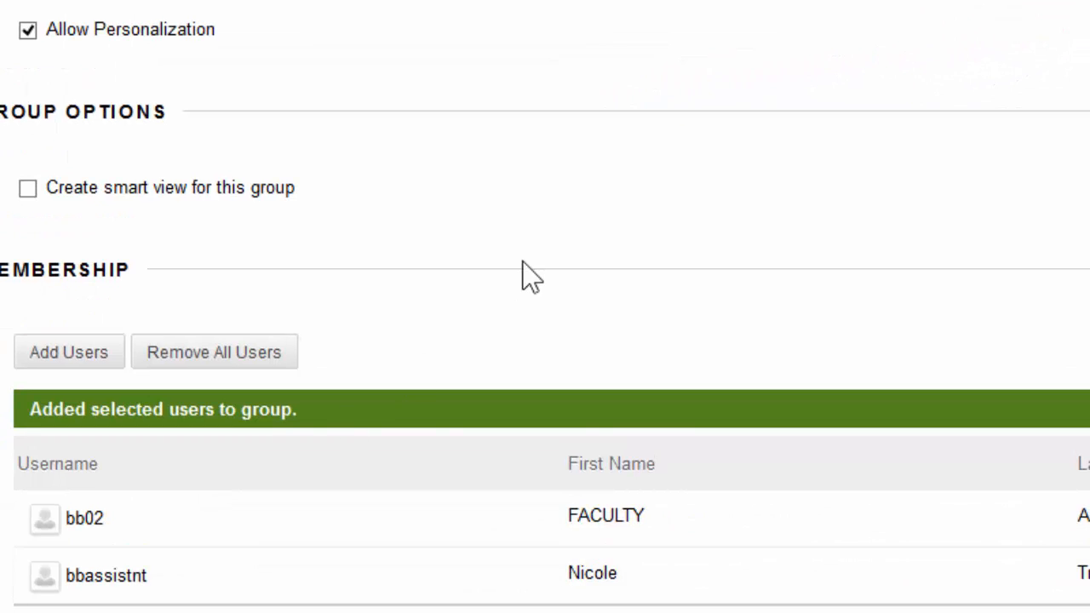
pyautogui.scroll(-2, 601, 275)
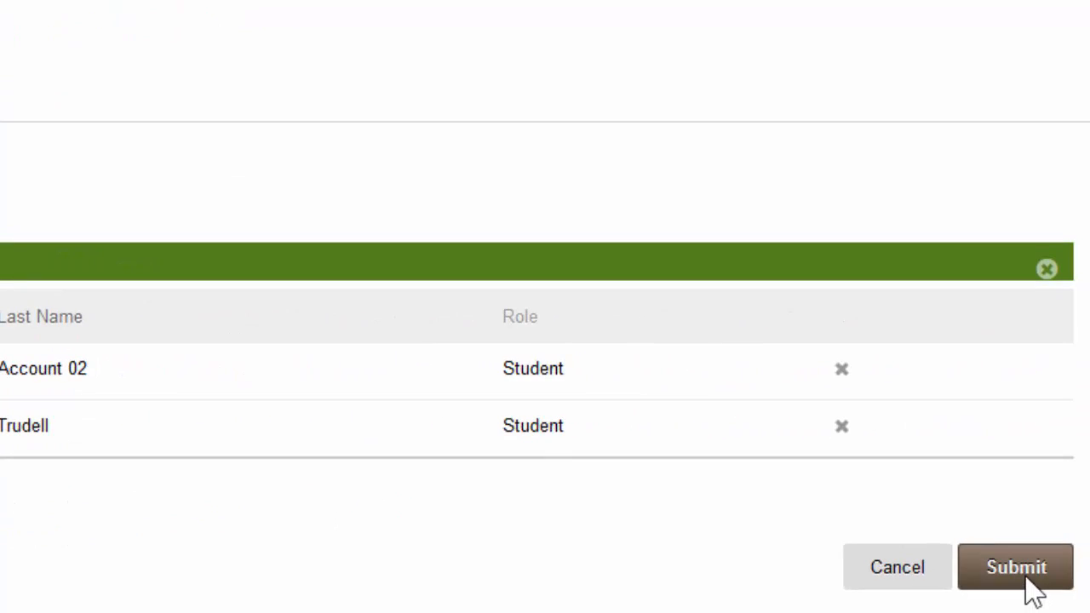
pyautogui.click(1030, 587)
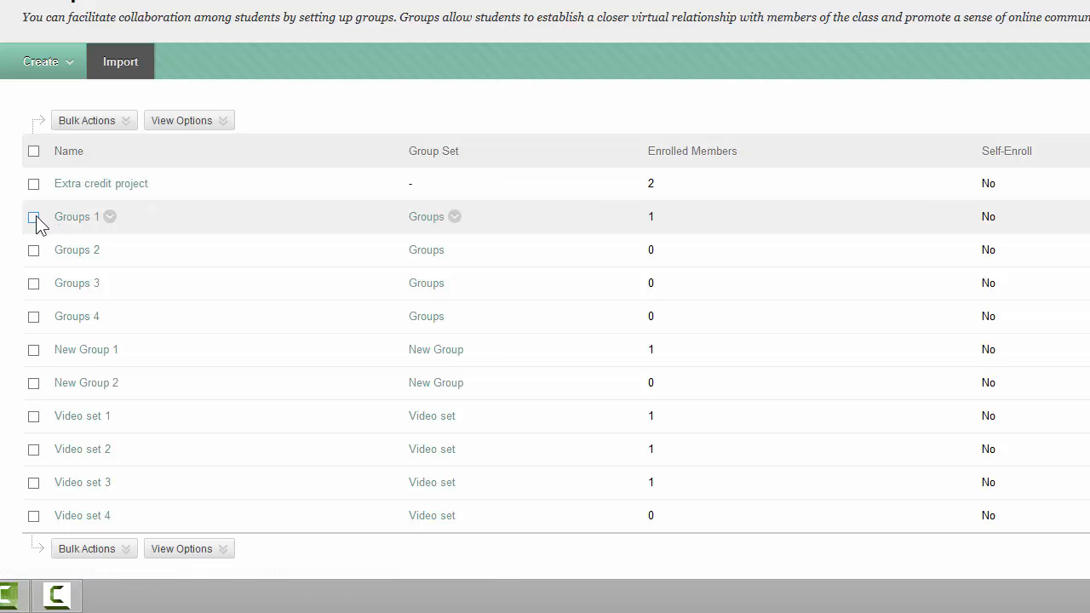
# - Delete Groups 1 to Groups 4, New Group 1 and New Group 2 in one bulk action
pyautogui.click(34, 217)
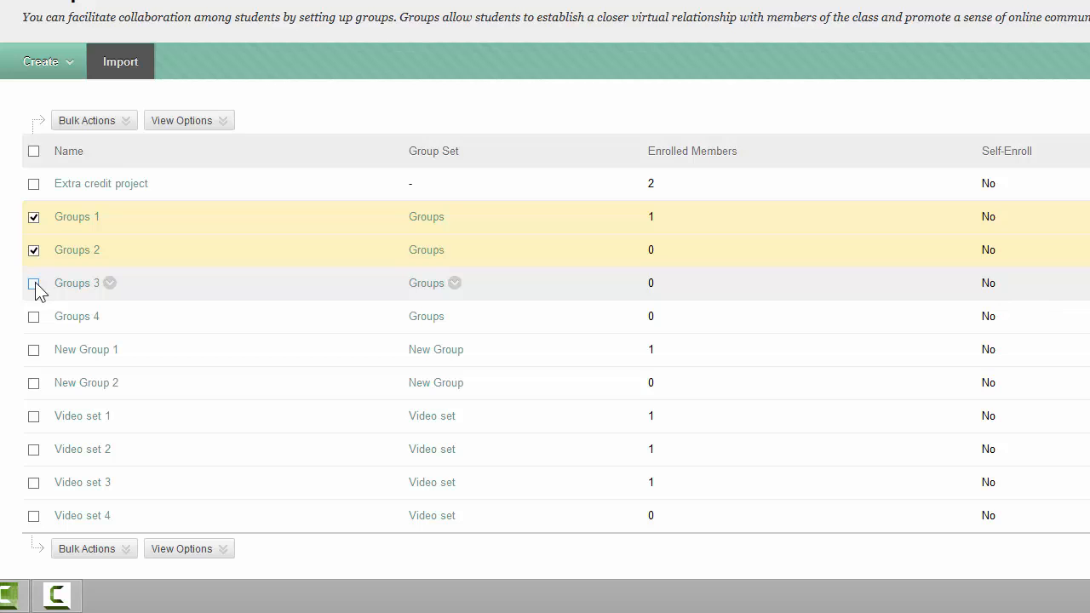
pyautogui.click(35, 284)
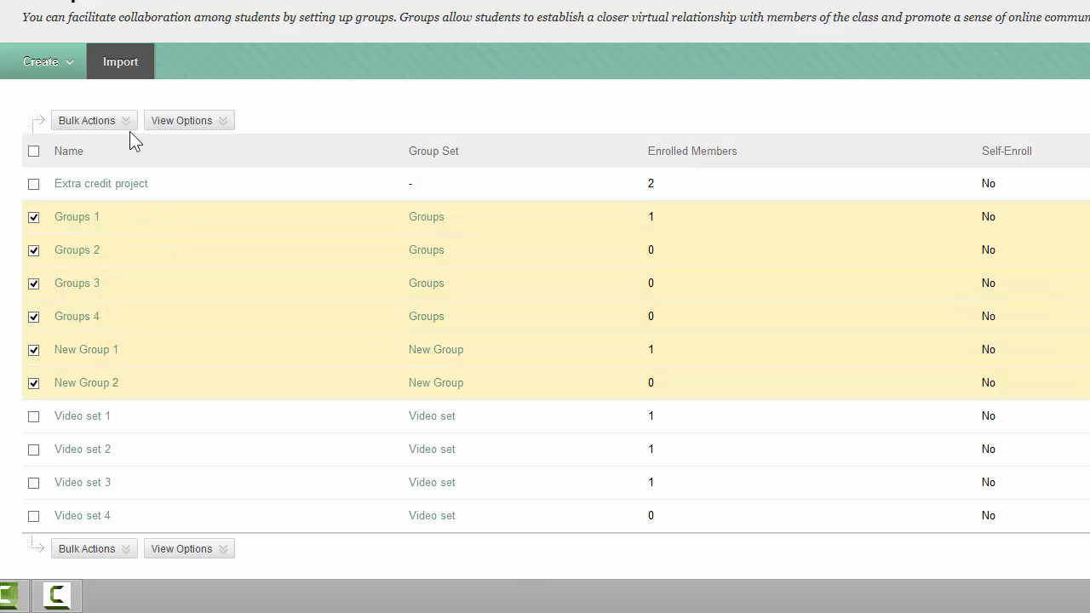
pyautogui.moveTo(121, 126)
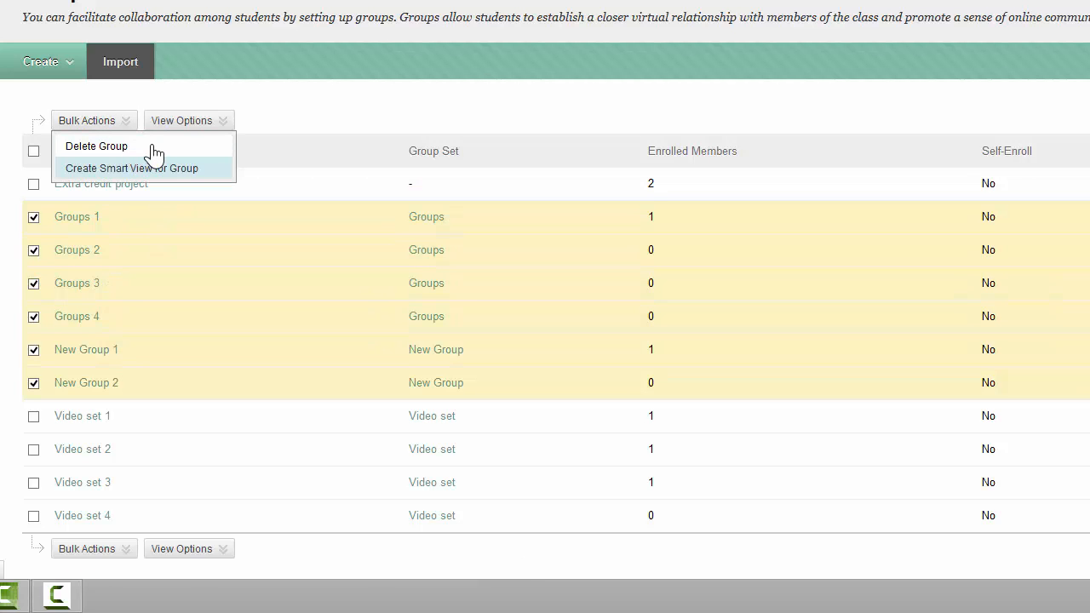
pyautogui.click(96, 147)
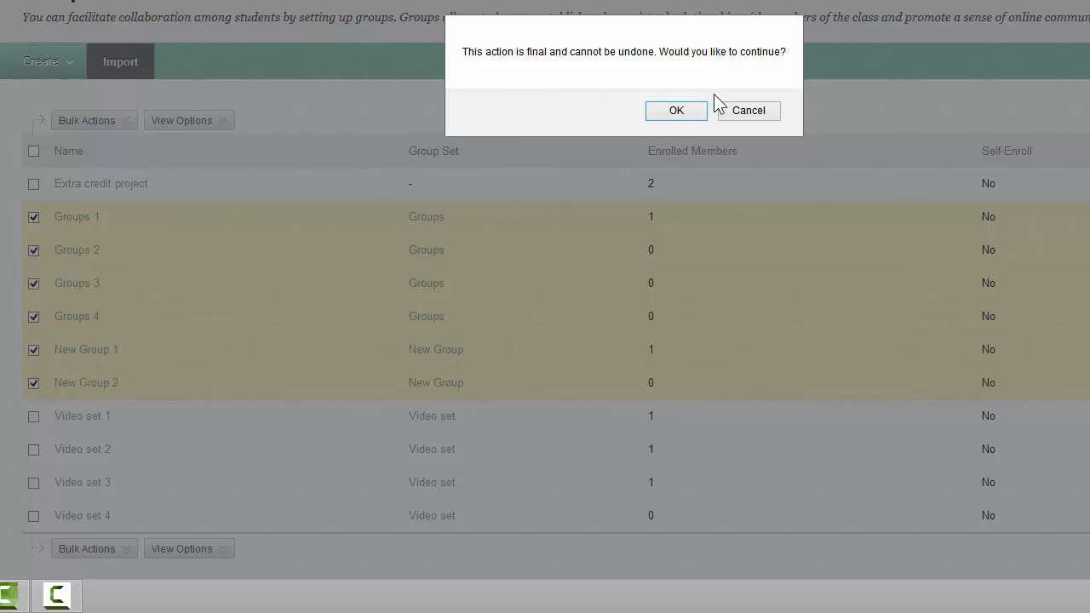
pyautogui.click(669, 115)
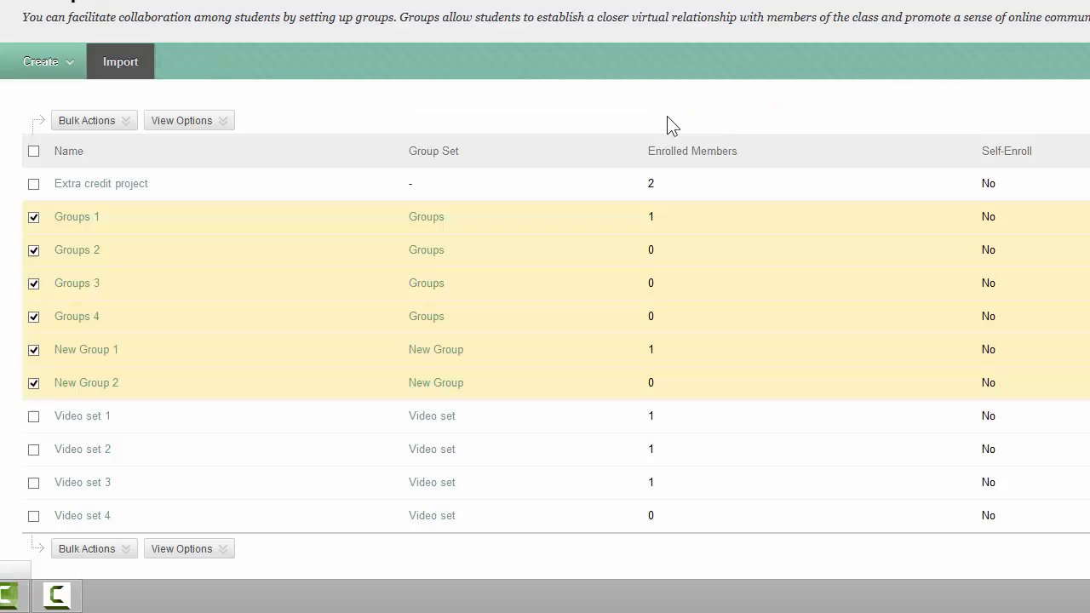